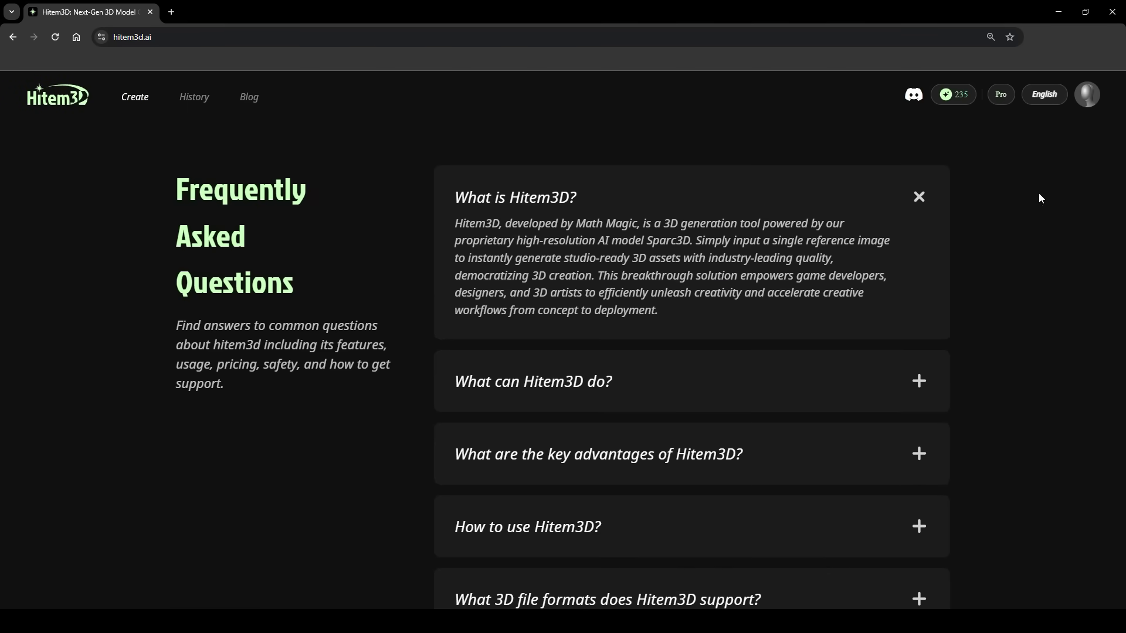
# Step: Read the FAQ answers on features, advantages, usage, file formats, safety, privacy and support
pyautogui.click(880, 383)
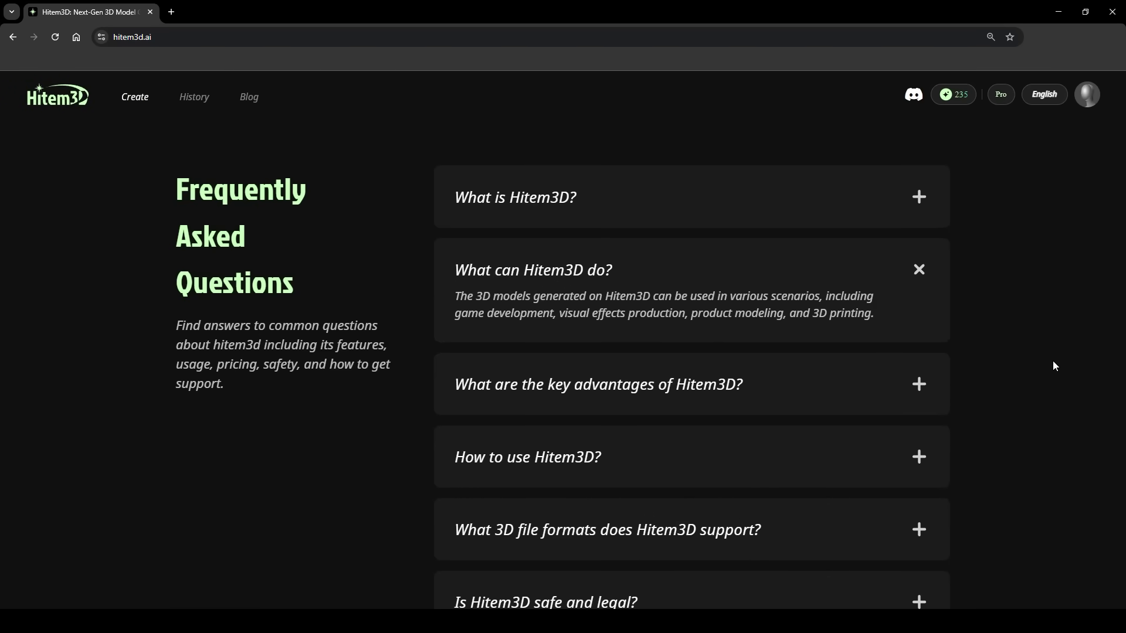
pyautogui.click(941, 404)
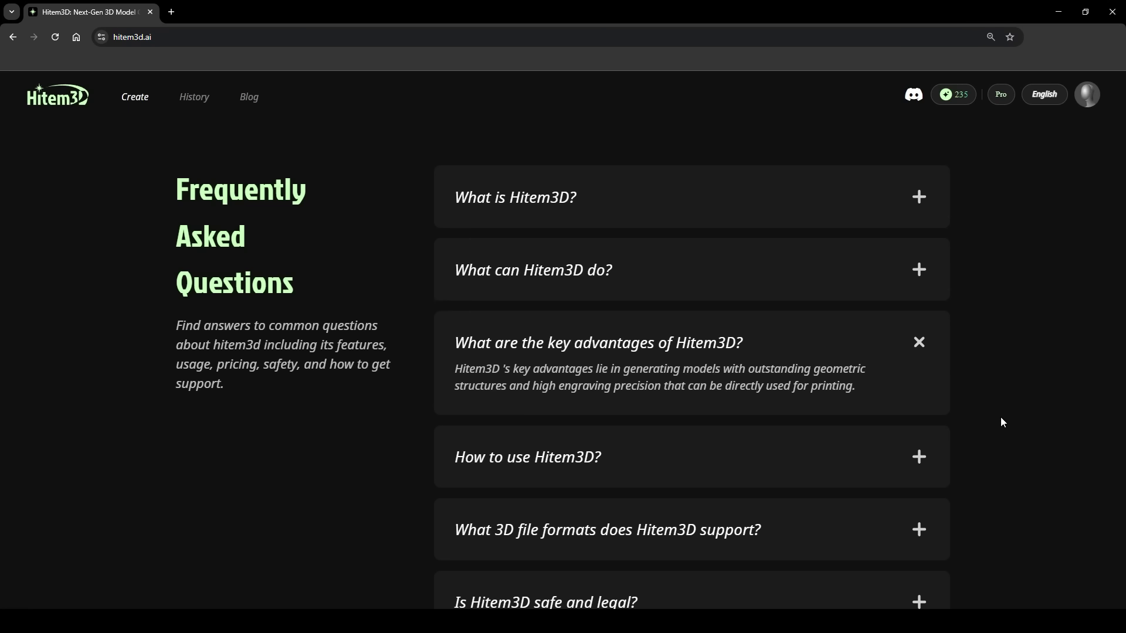
pyautogui.click(947, 460)
pyautogui.scroll(-4, 938, 381)
pyautogui.click(900, 321)
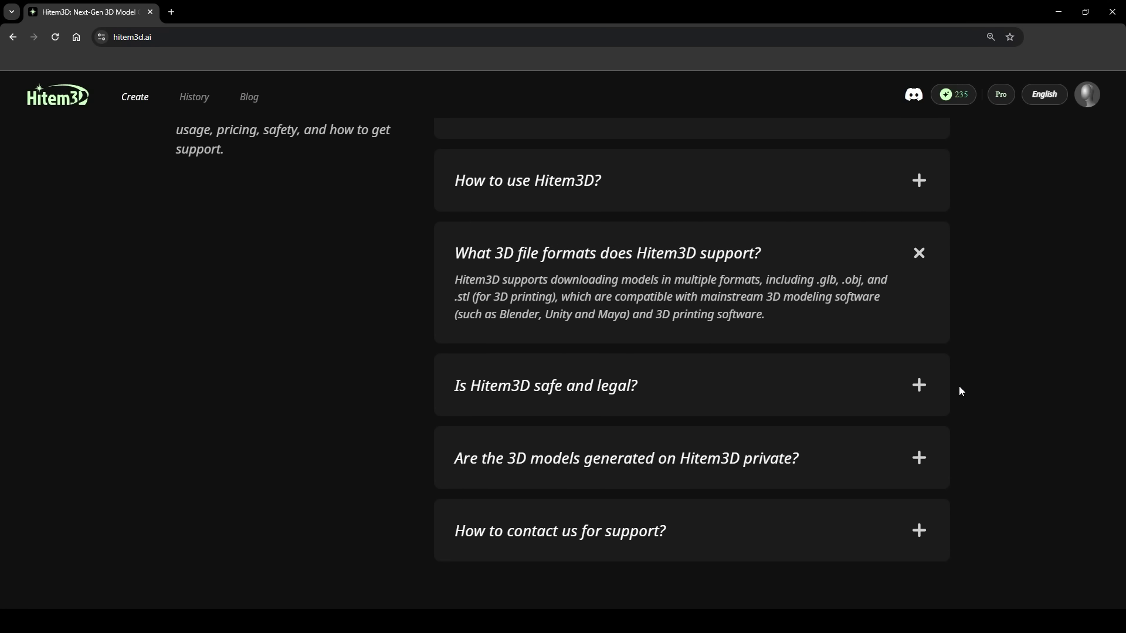
pyautogui.click(917, 386)
pyautogui.scroll(-1, 991, 393)
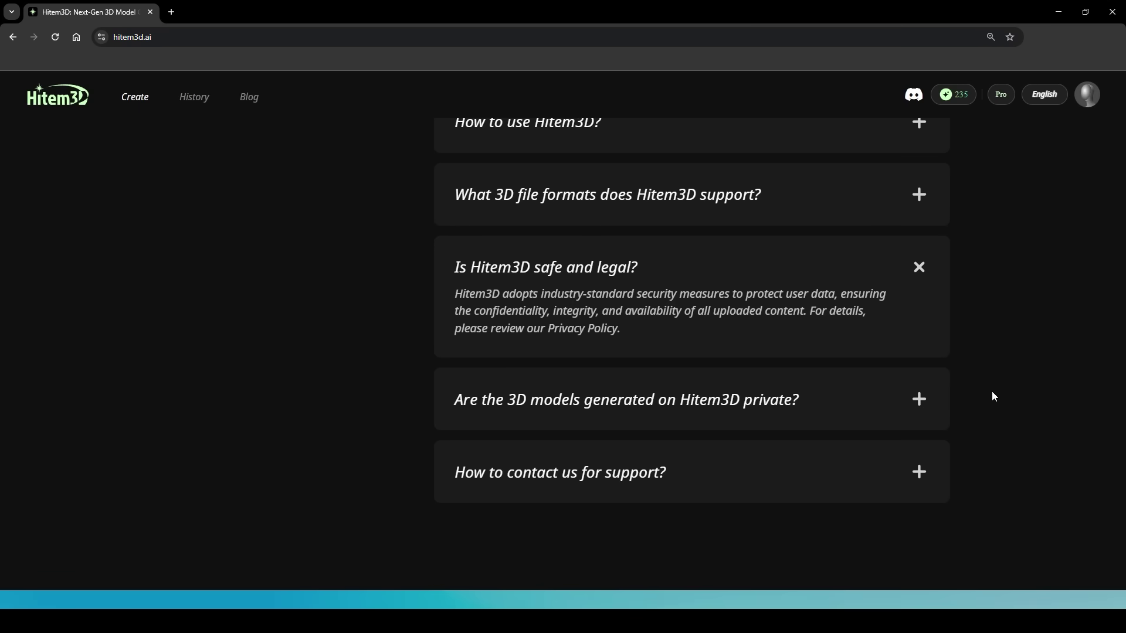
pyautogui.click(919, 399)
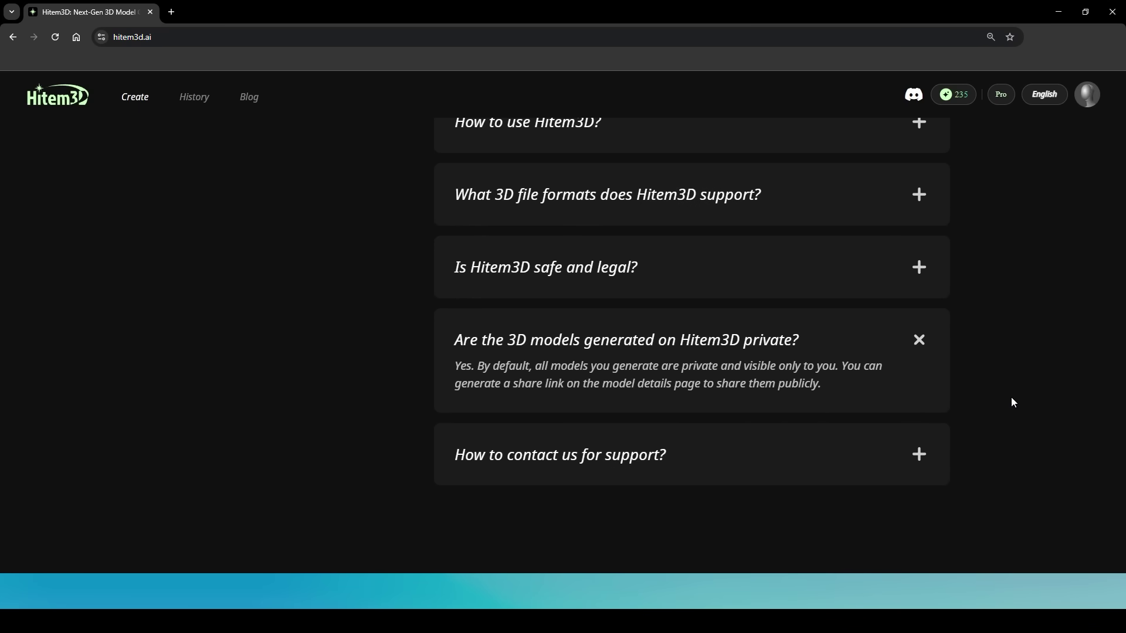
pyautogui.click(919, 454)
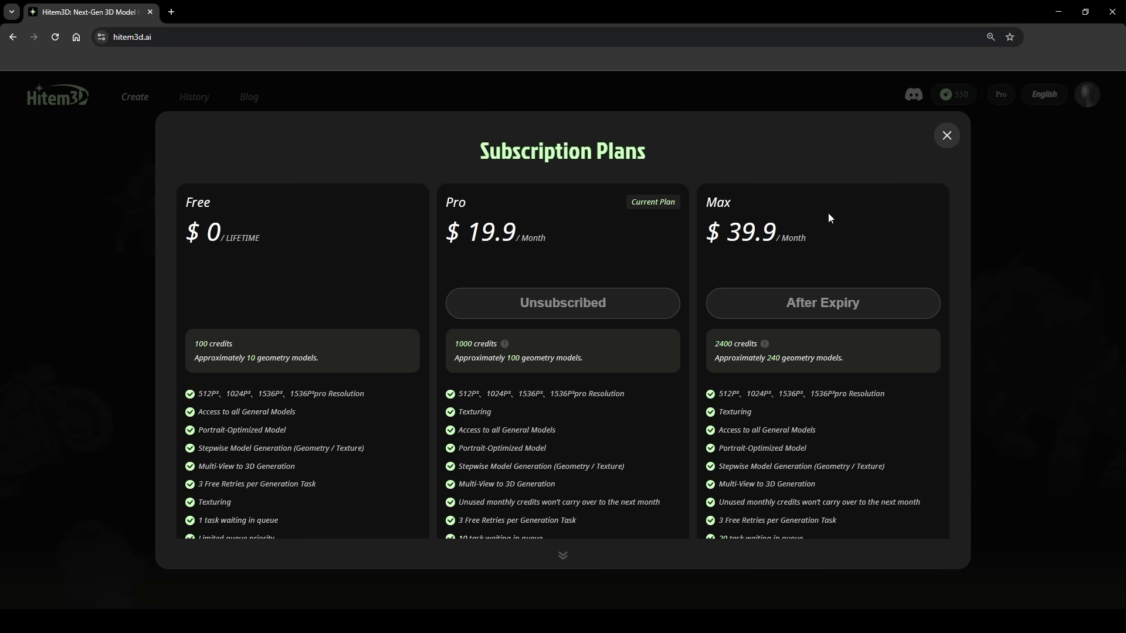
pyautogui.scroll(-3, 380, 293)
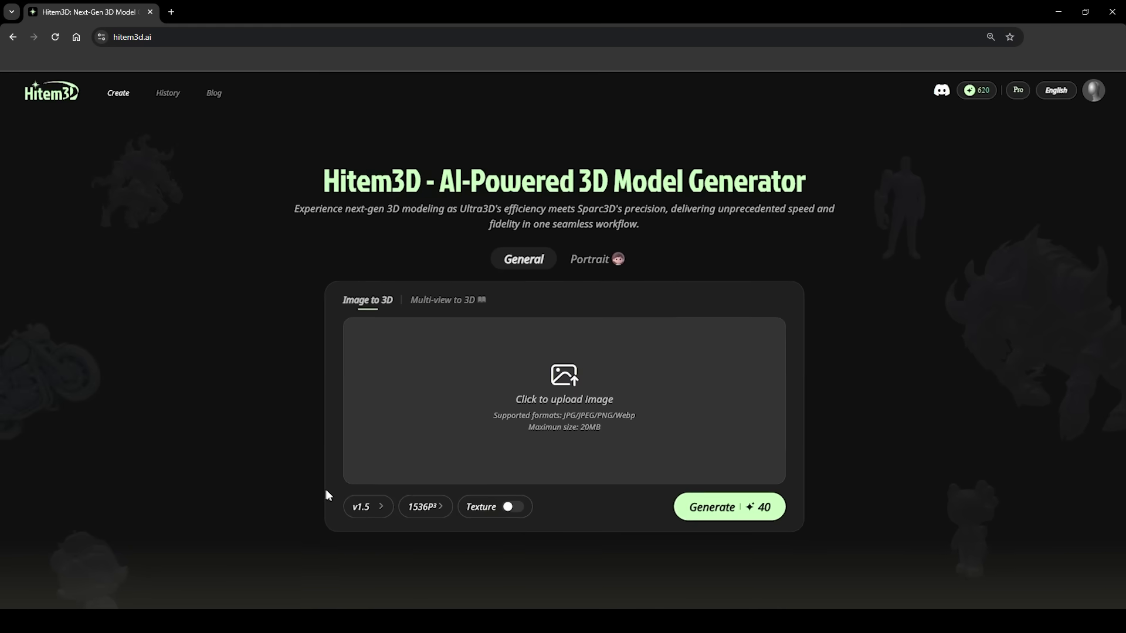
# Step: Generate a textured v1.0 model at 1536P³ from the dragon door-knocker image
pyautogui.click(362, 507)
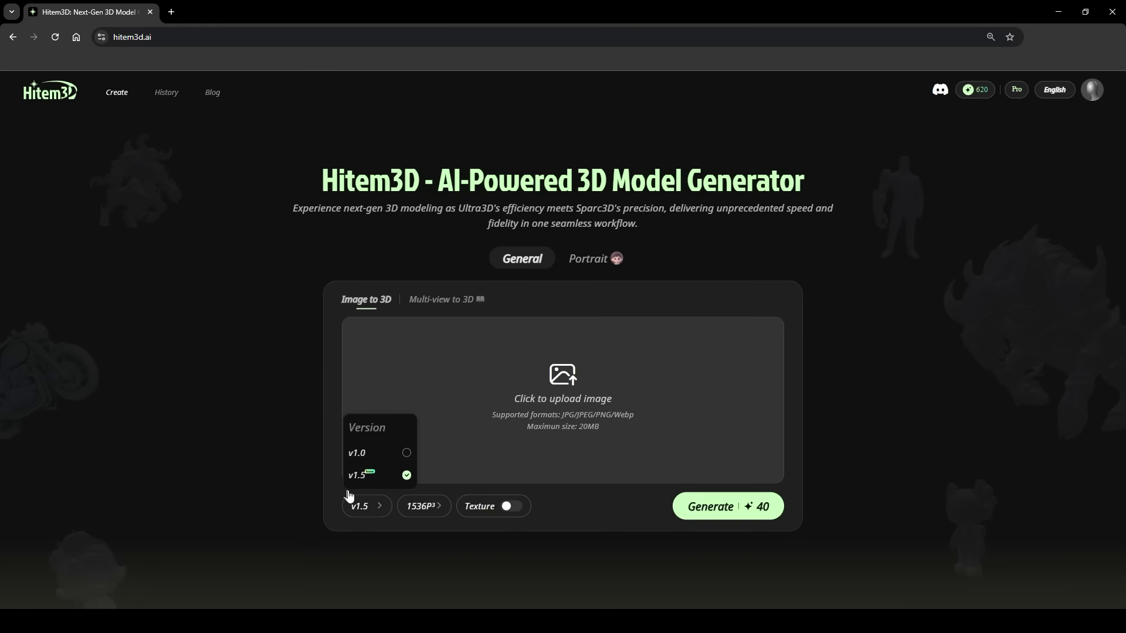
pyautogui.click(295, 503)
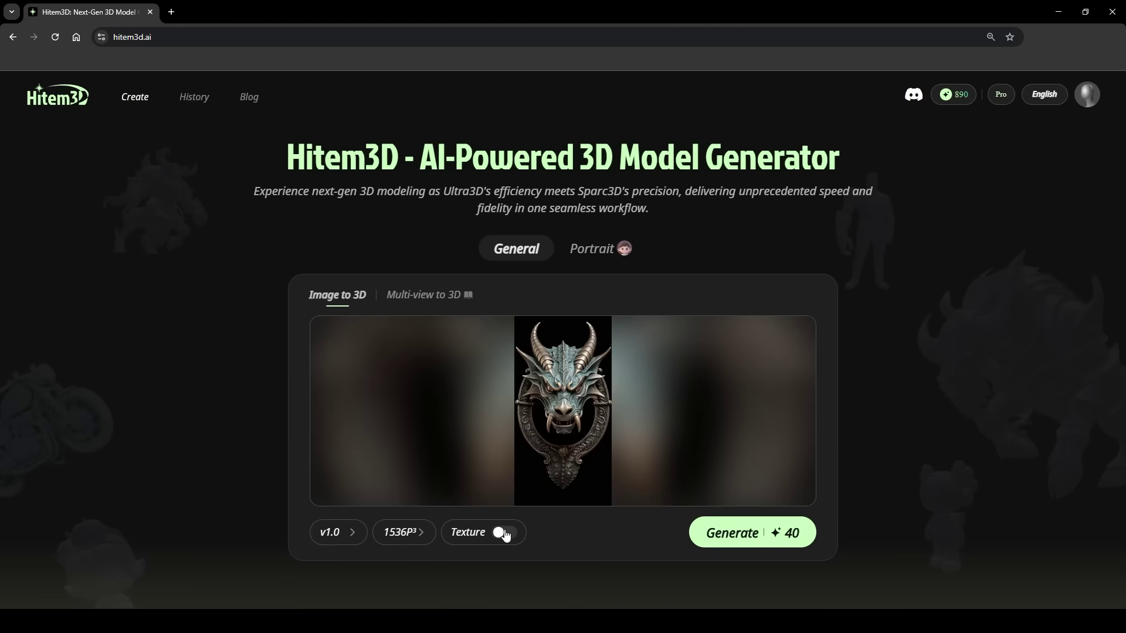
pyautogui.click(505, 533)
pyautogui.click(744, 535)
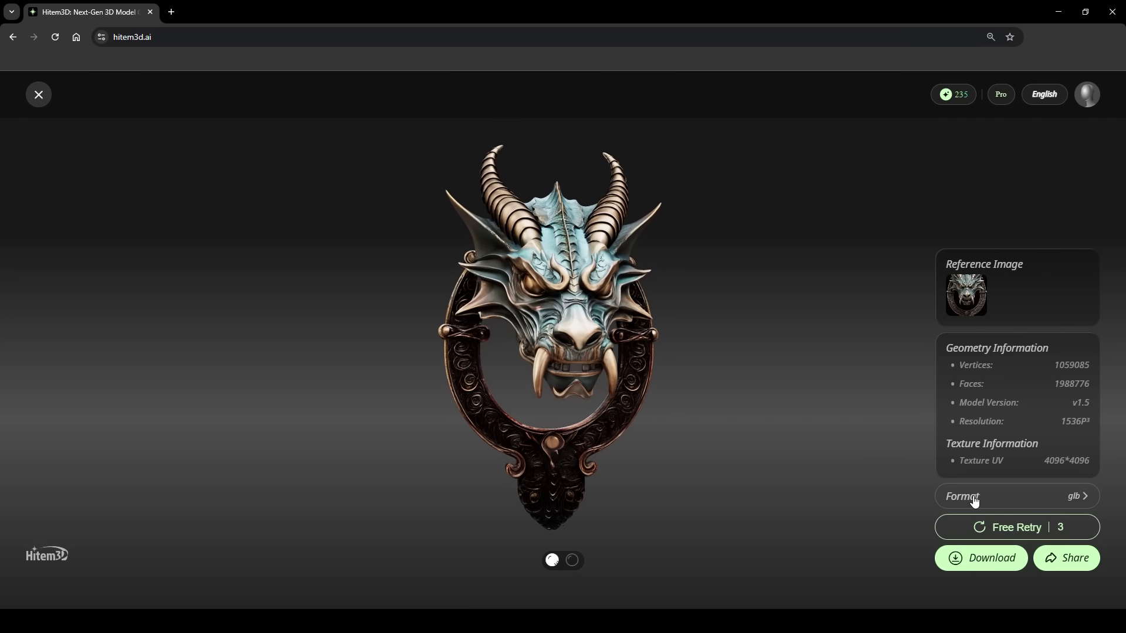
# Step: Check the dragon model's export formats: glb, obj, stl and fbx
pyautogui.click(1006, 503)
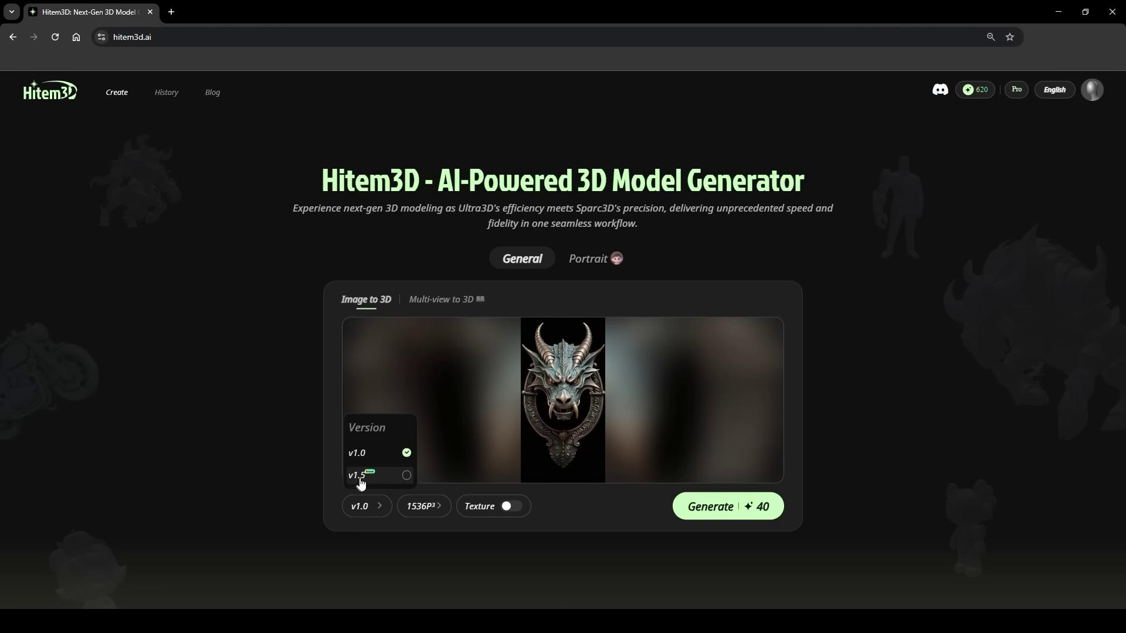
# Step: Generate a textured v1.5 dragon model at 1536P³pro resolution
pyautogui.click(374, 480)
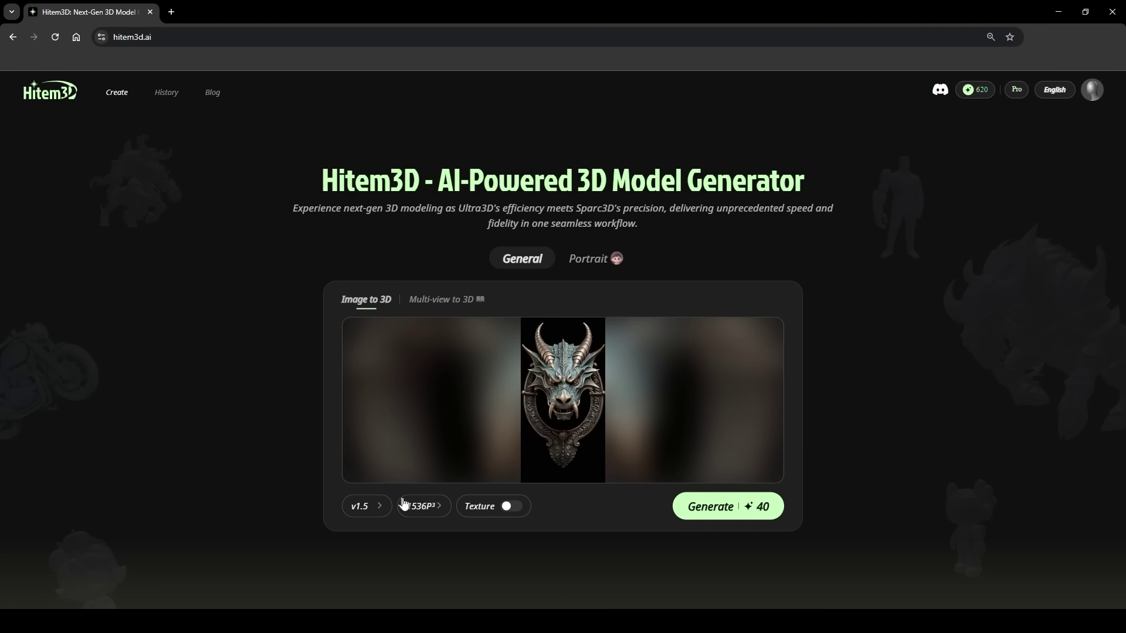
pyautogui.click(421, 508)
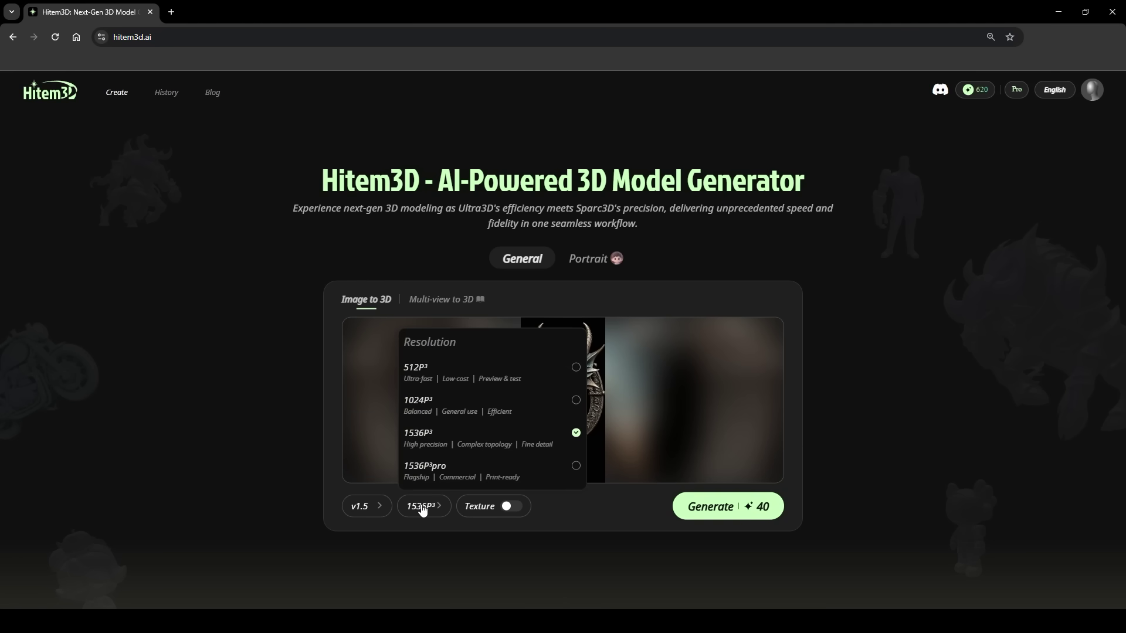
pyautogui.click(424, 474)
pyautogui.click(524, 507)
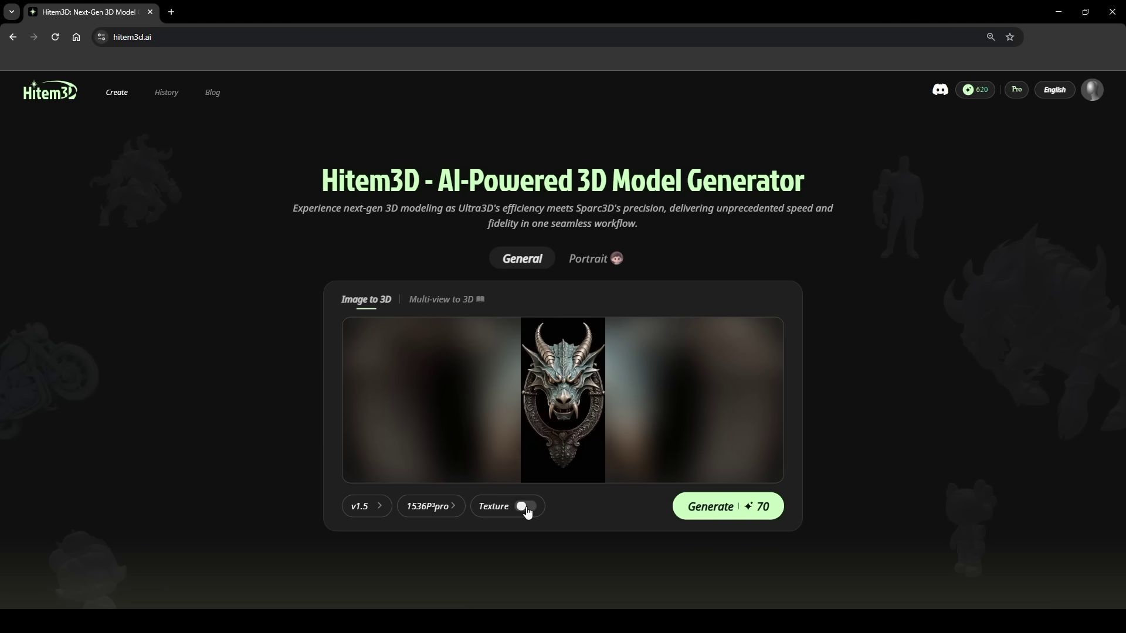
pyautogui.click(727, 507)
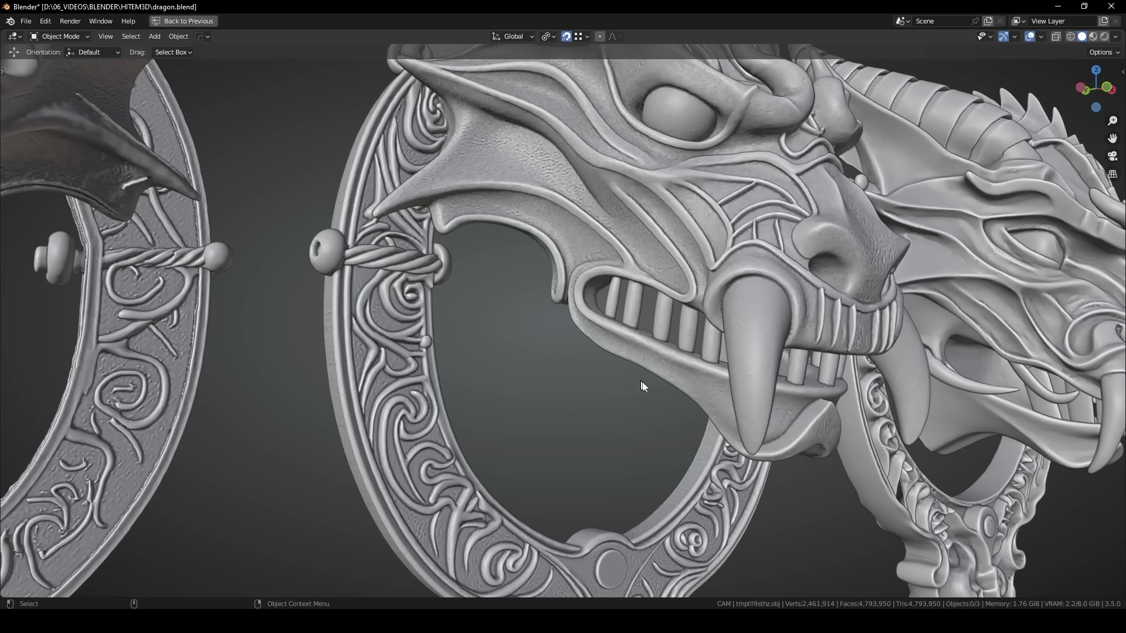
# Step: Deselect the dragon head and view the three dragon heads side by side from several angles
pyautogui.moveTo(765, 267); pyautogui.dragTo(717, 271, button='middle')
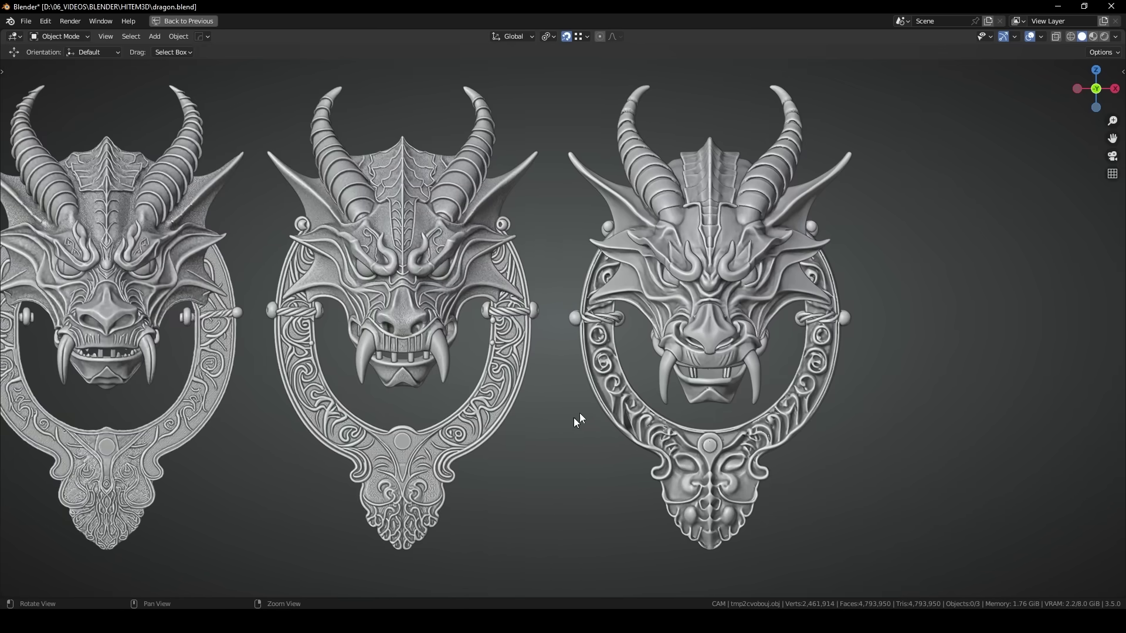
pyautogui.keyDown('ctrl'); pyautogui.moveTo(574, 417); pyautogui.dragTo(463, 287, button='middle'); pyautogui.keyUp('ctrl')
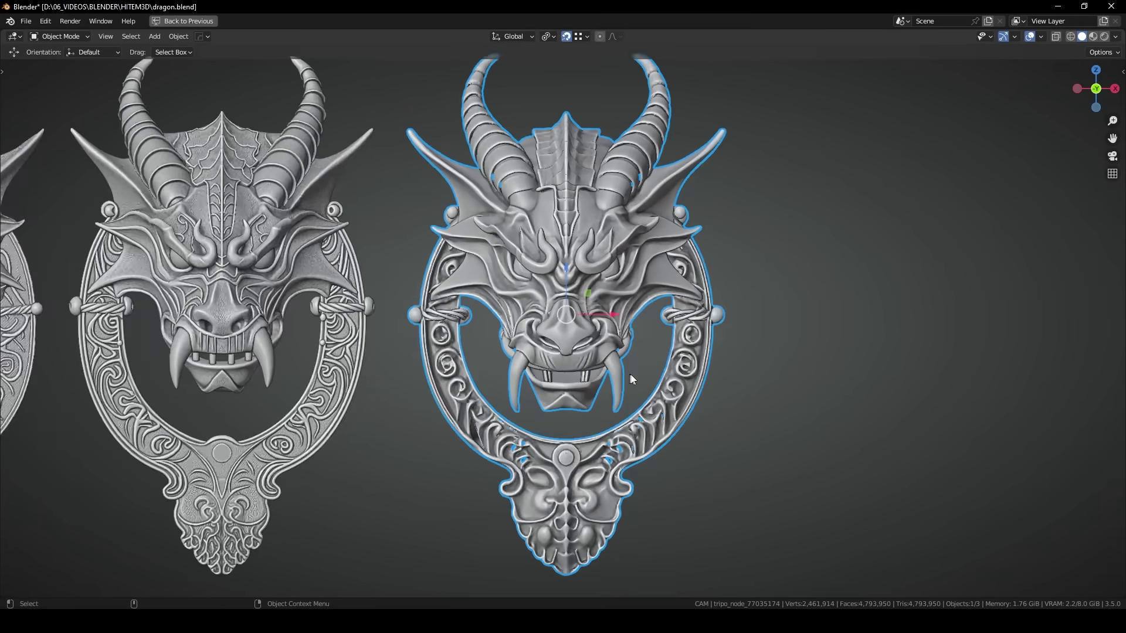
pyautogui.moveTo(611, 322); pyautogui.dragTo(639, 337, button='middle')
pyautogui.click(976, 257)
pyautogui.moveTo(976, 256); pyautogui.dragTo(749, 295, button='middle')
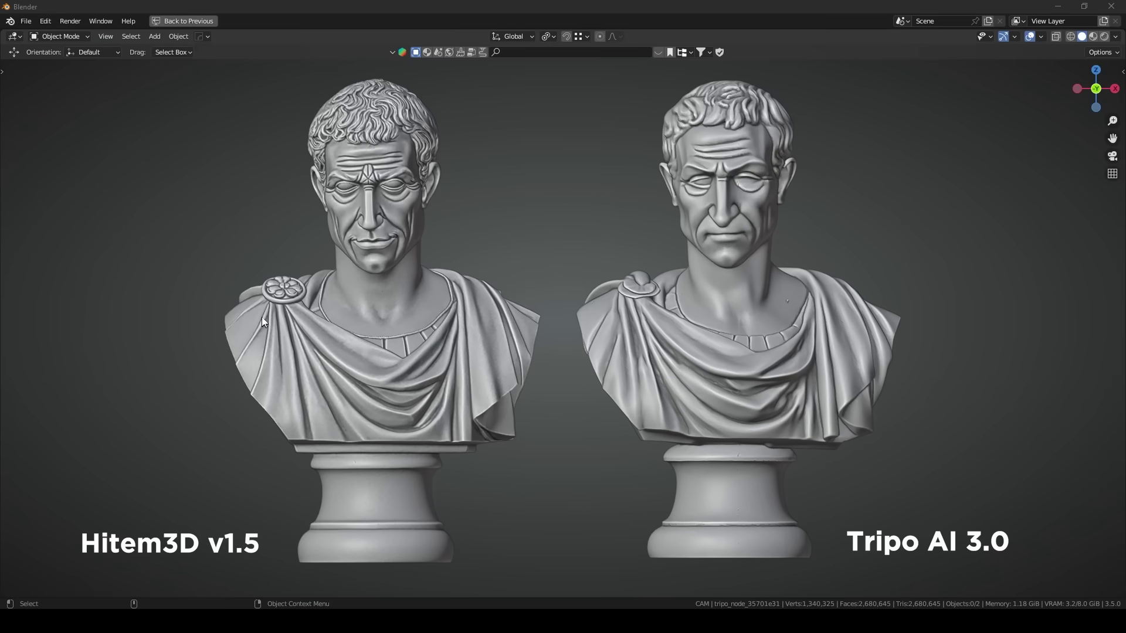
# Step: Orbit the view to see the Hitem3D v1.5 and Tripo AI 3.0 busts from above
pyautogui.moveTo(300, 398); pyautogui.dragTo(328, 231, button='middle')
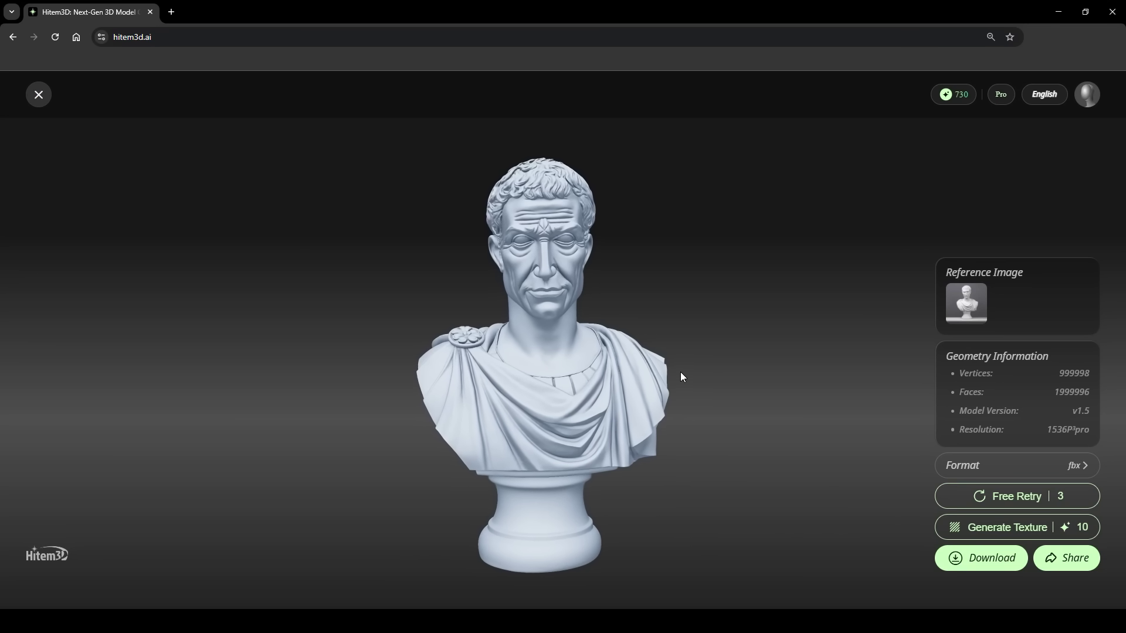
# Step: Regenerate the Caesar bust model using Free Retry
pyautogui.click(999, 501)
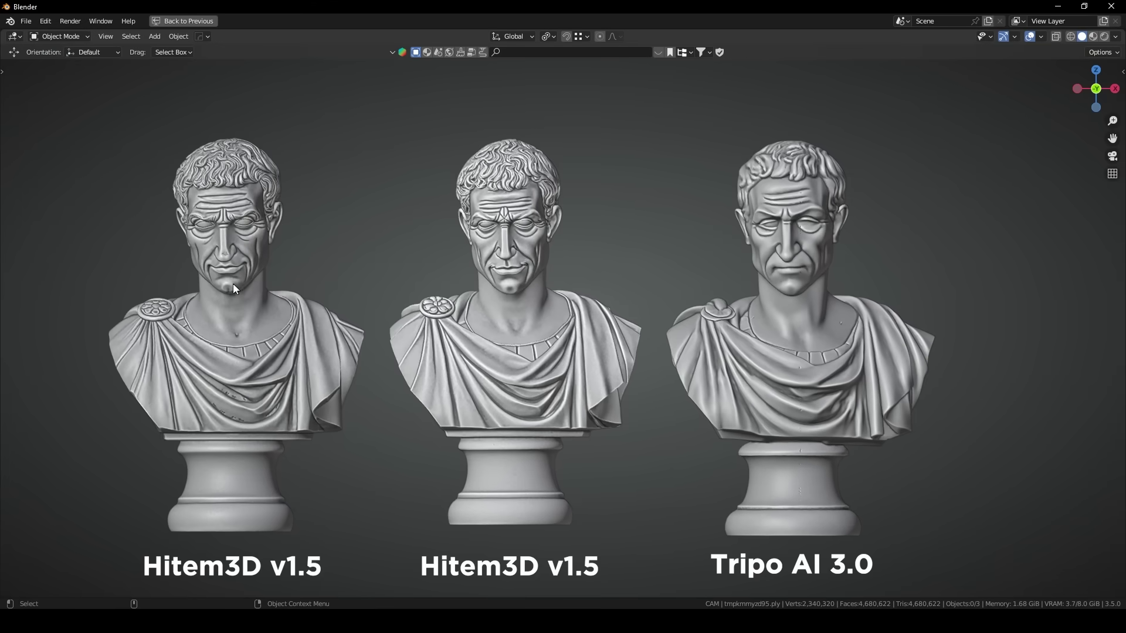
# Step: Select and frame the left Hitem3D v1.5 bust, then orbit to view its profile
pyautogui.click(233, 311)
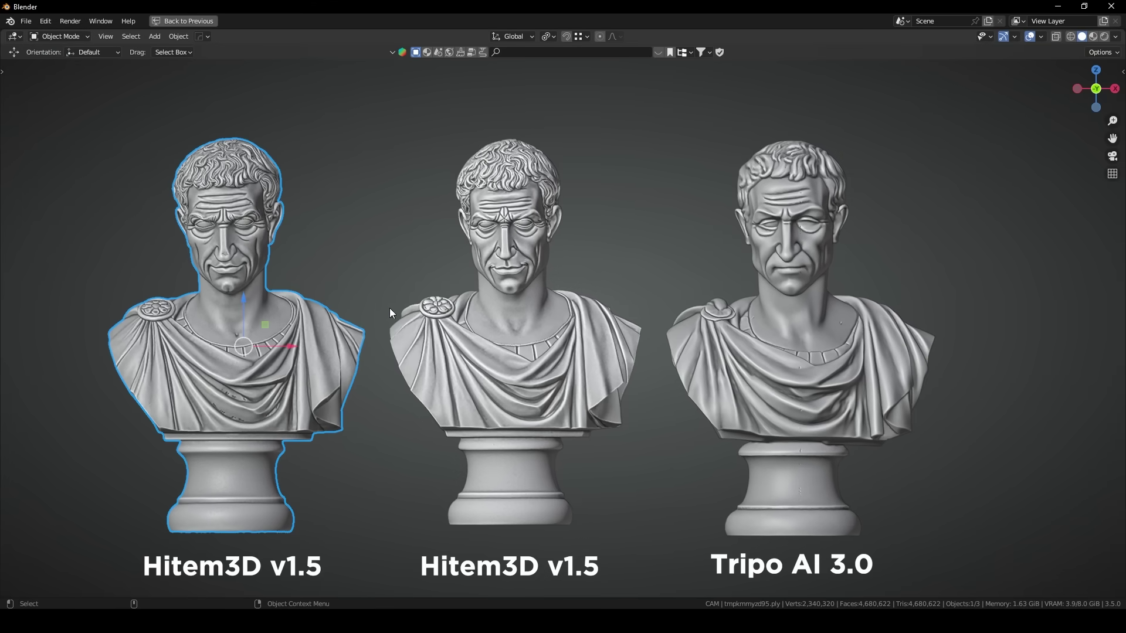
pyautogui.press('KP_Decimal')
pyautogui.scroll(4, 583, 322)
pyautogui.moveTo(568, 253); pyautogui.dragTo(837, 222, button='middle')
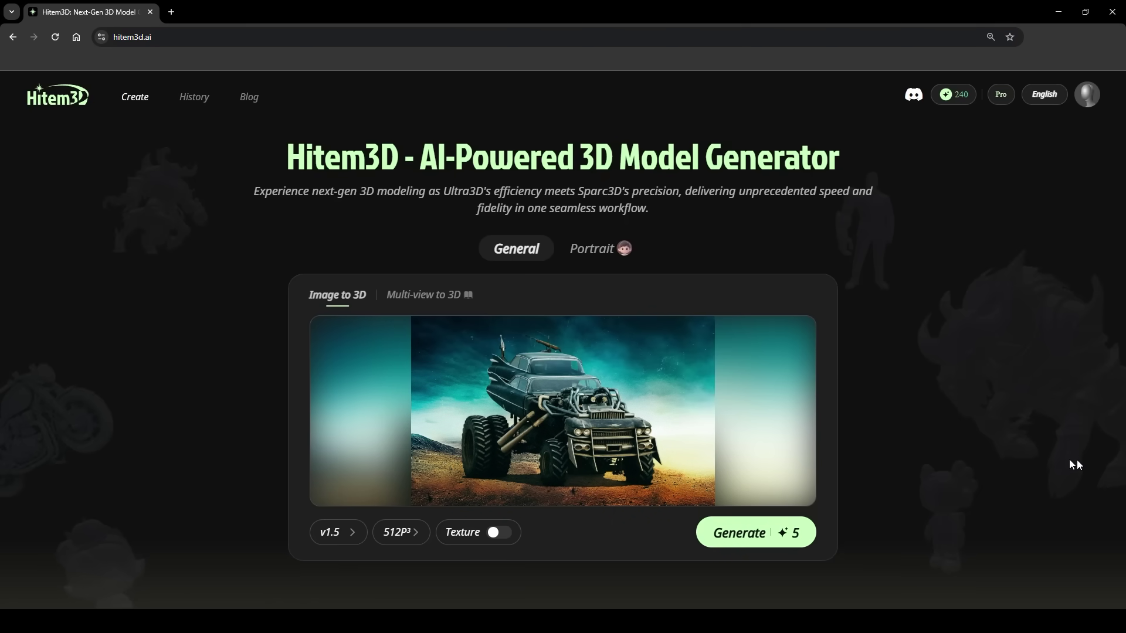
# Step: Generate the untextured v1.5, 512P³ car model and turn it to a front-right view
pyautogui.click(753, 534)
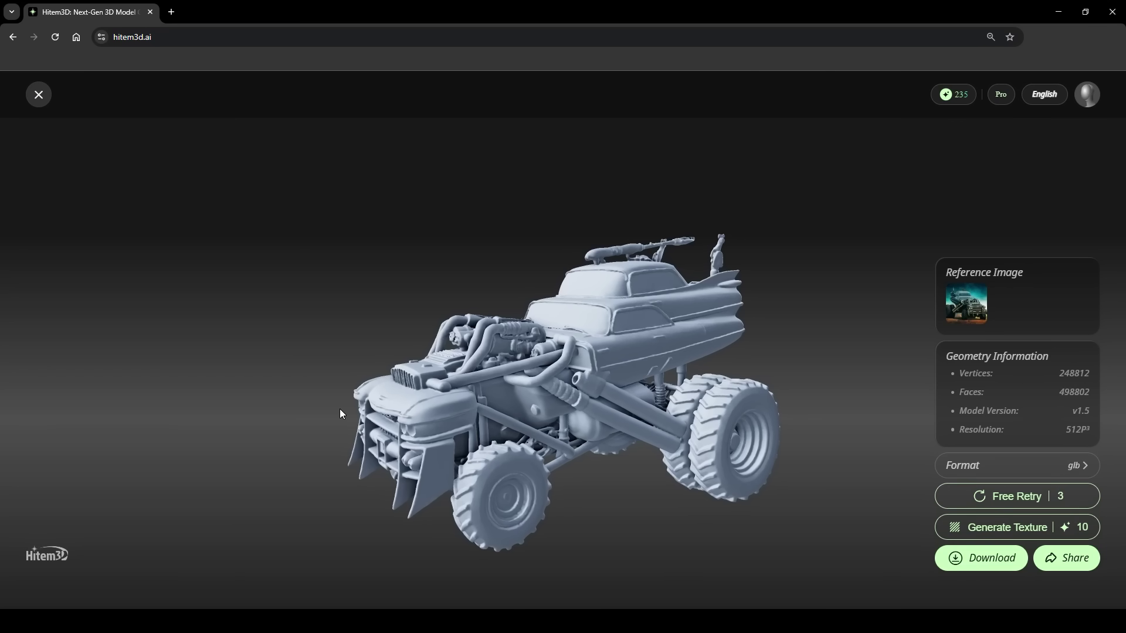
pyautogui.moveTo(216, 311); pyautogui.dragTo(734, 226)
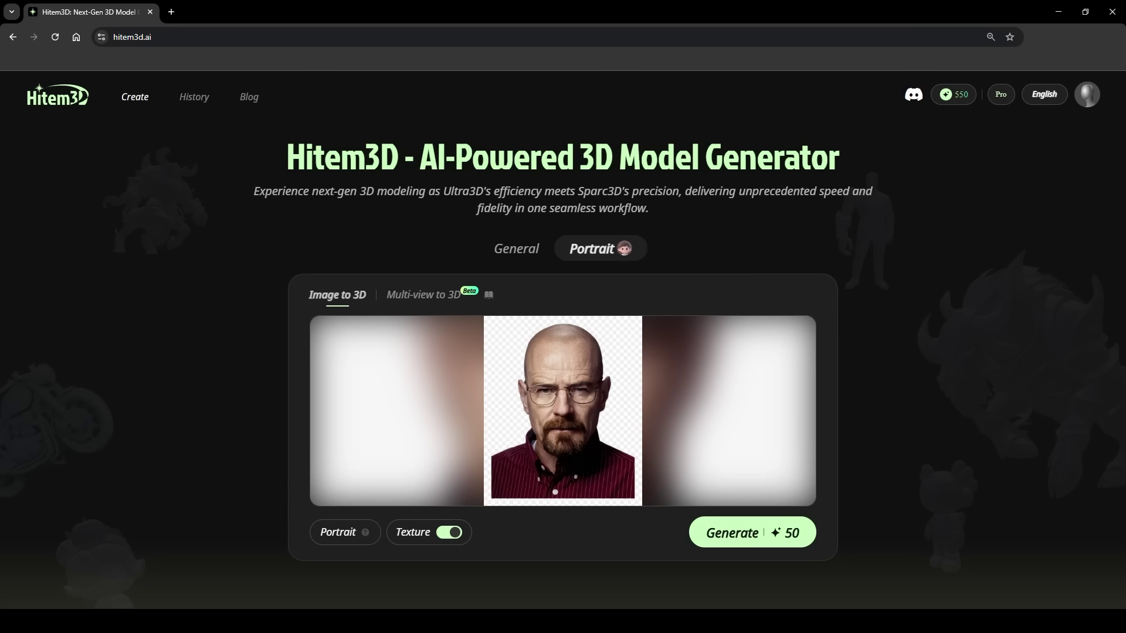
# Step: Orbit the generated portrait bust to inspect it from another angle
pyautogui.moveTo(568, 367)
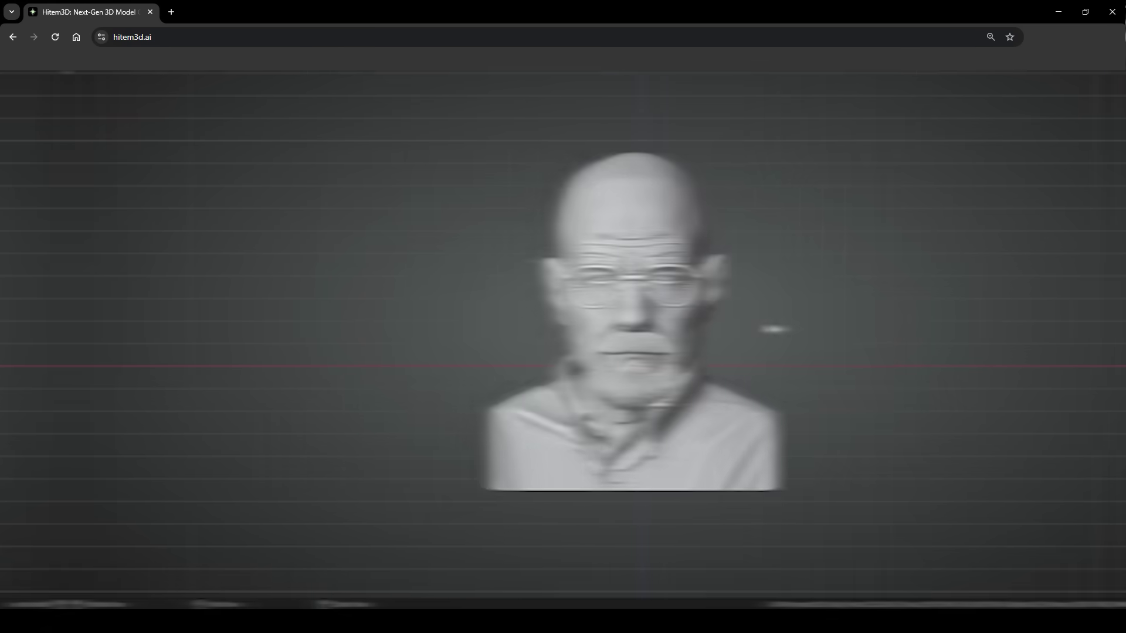
pyautogui.moveTo(597, 291); pyautogui.dragTo(878, 309, button='middle')
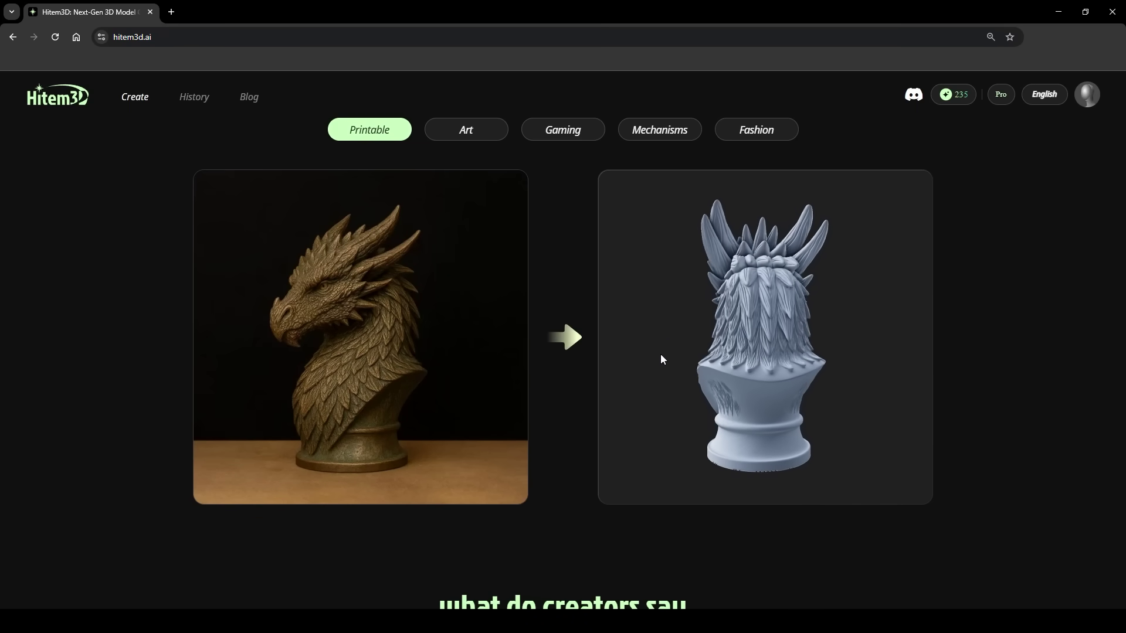
# Step: Spin the white dragon showcase model to its back and front, then scroll down the Art showcase
pyautogui.moveTo(799, 331); pyautogui.dragTo(819, 354)
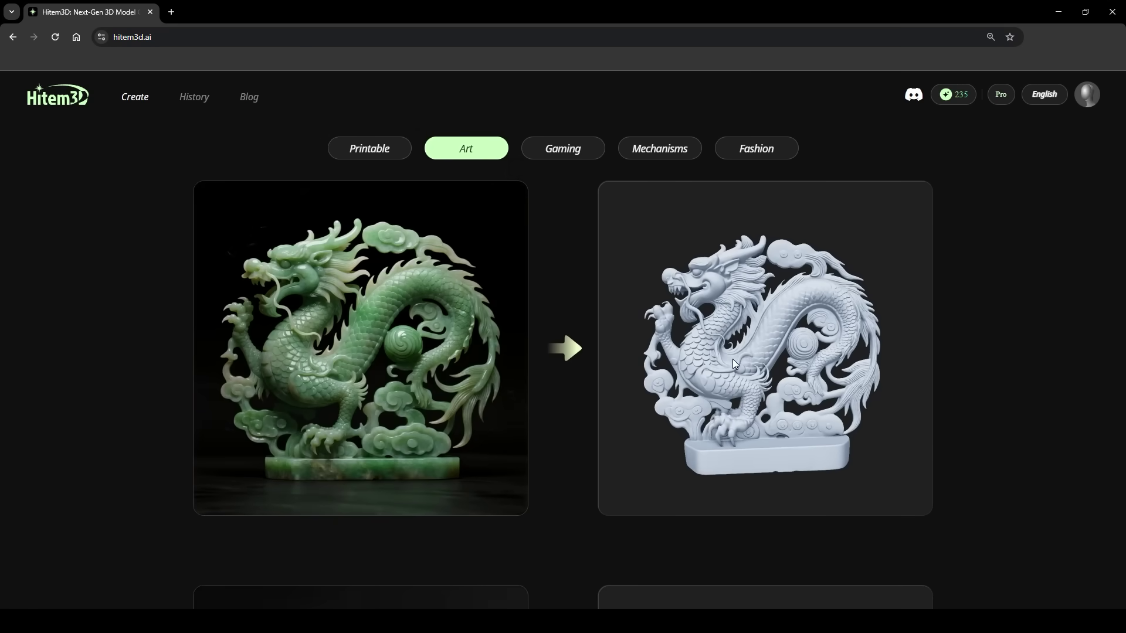
pyautogui.moveTo(687, 367); pyautogui.dragTo(843, 368)
pyautogui.moveTo(667, 354); pyautogui.dragTo(818, 368)
pyautogui.scroll(-5, 579, 413)
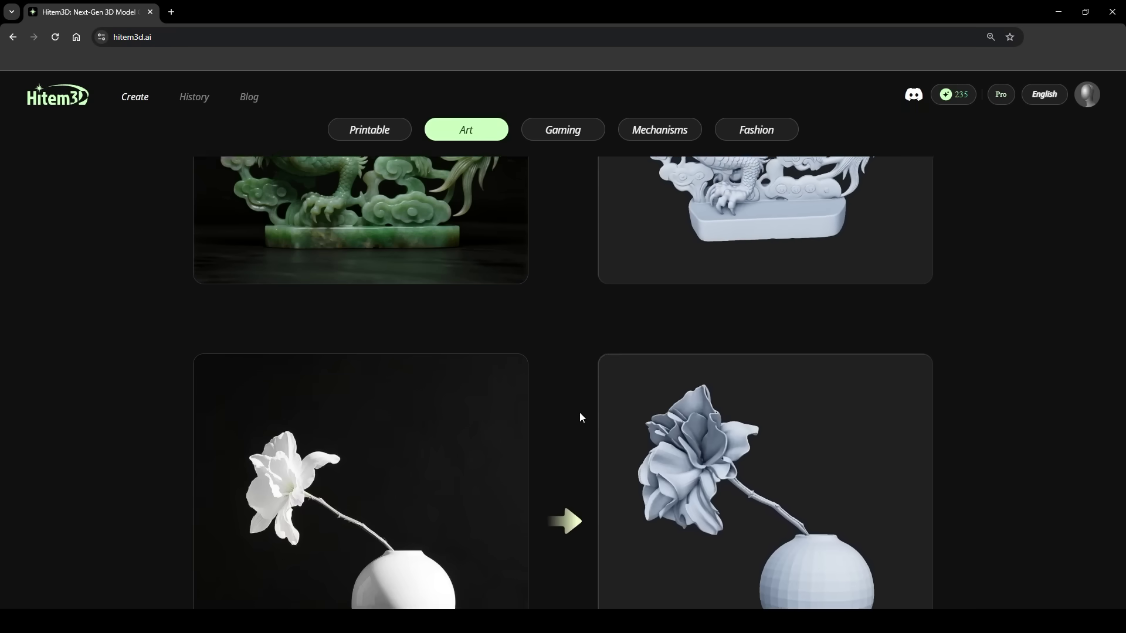
pyautogui.scroll(-5, 580, 412)
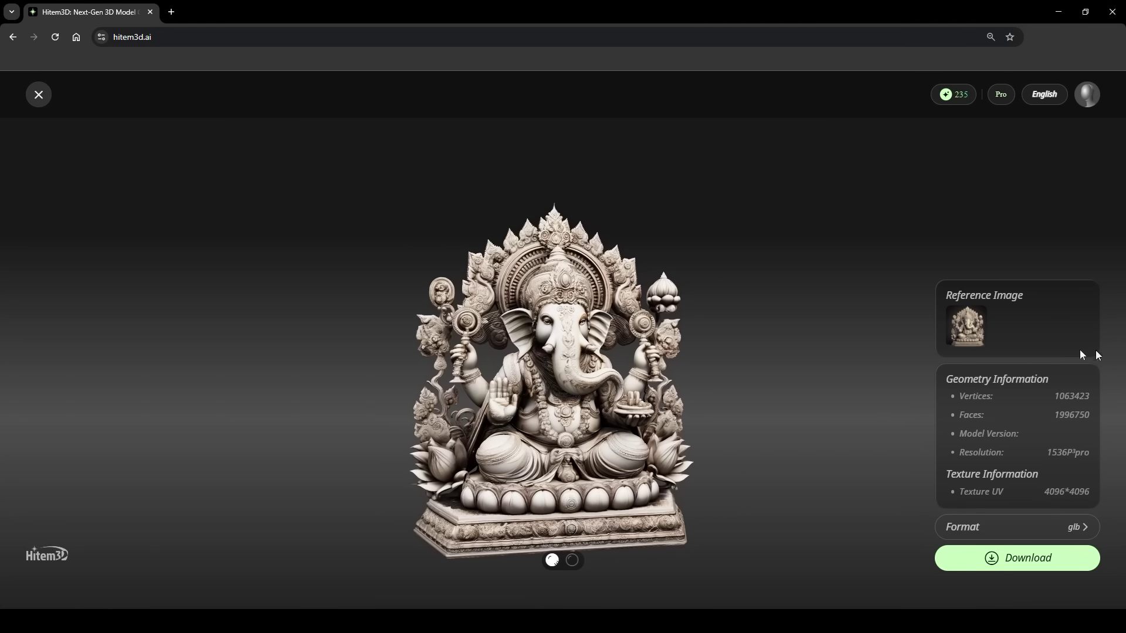
# Step: Zoom and orbit the Ganesha statue to a three-quarter view, then switch its texture off
pyautogui.scroll(5, 645, 424)
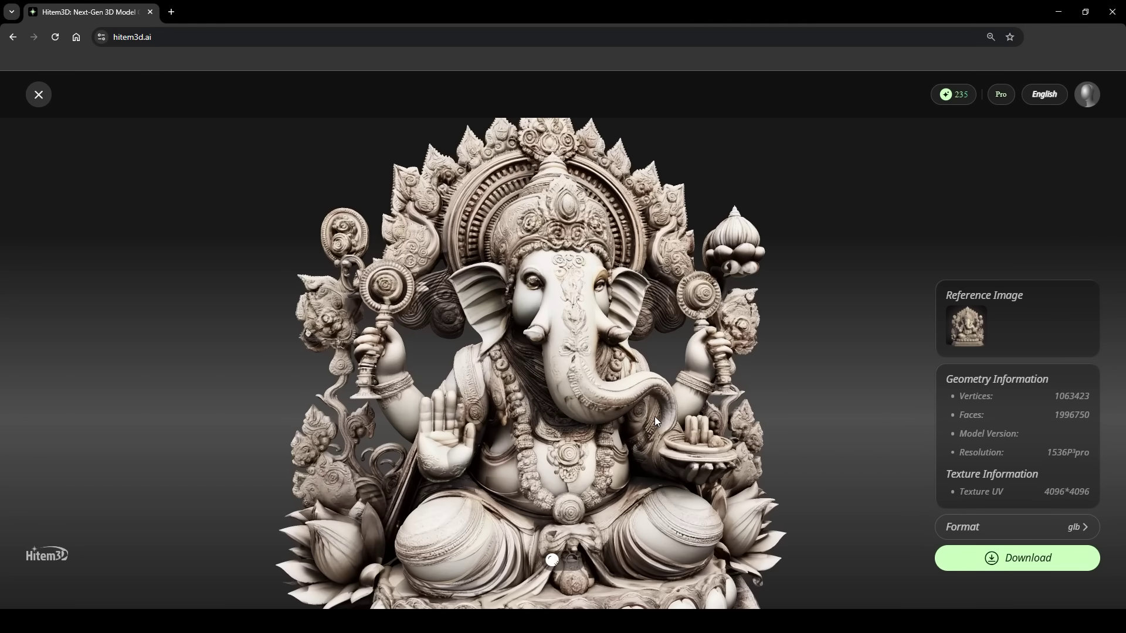
pyautogui.moveTo(700, 379); pyautogui.dragTo(491, 411)
pyautogui.click(560, 560)
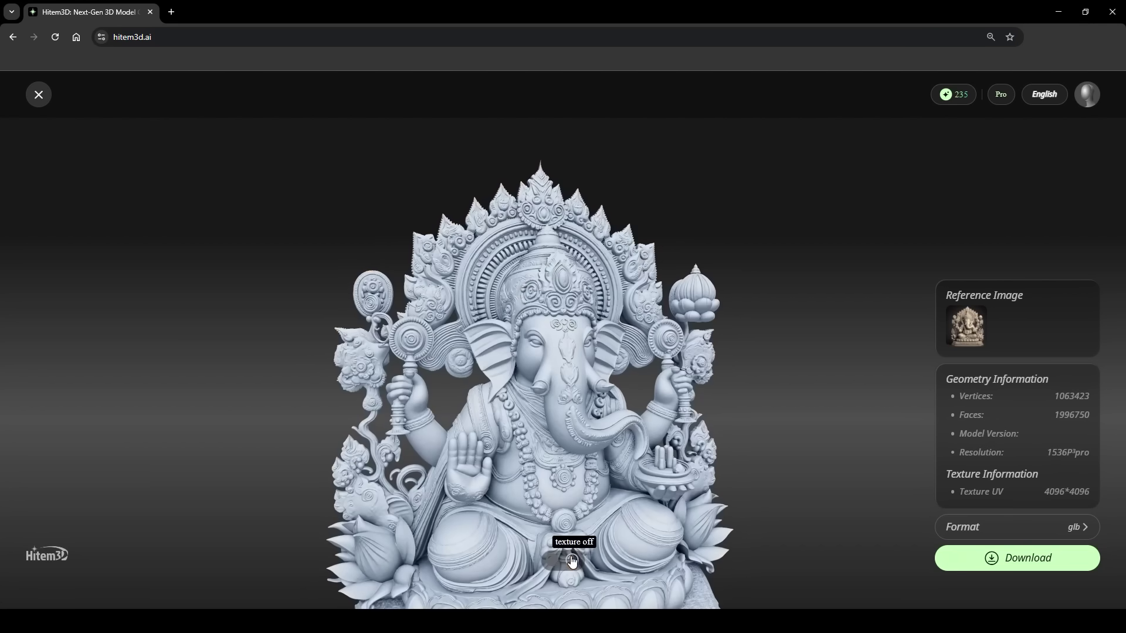